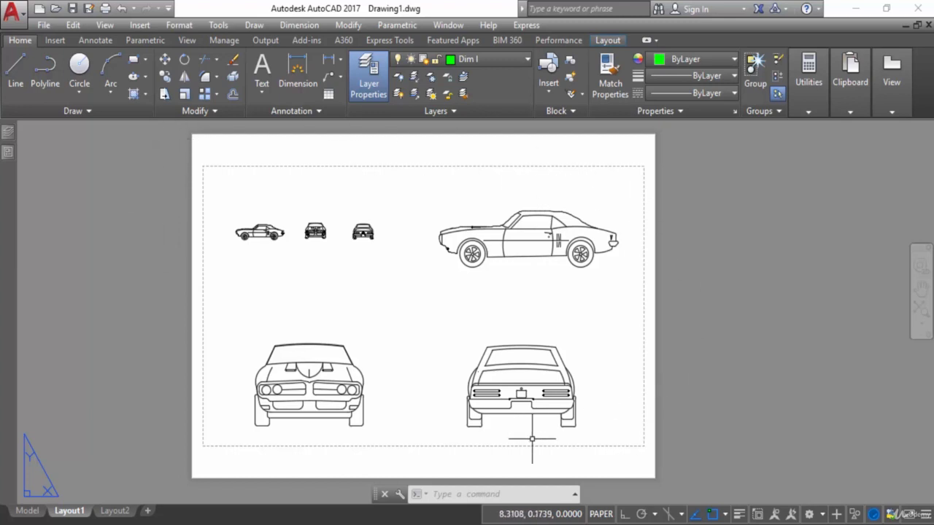
Check Layout1's paper size in its page setup details and in its single-sheet plot settings
{"action": "right_click", "coordinate": [76, 515]}
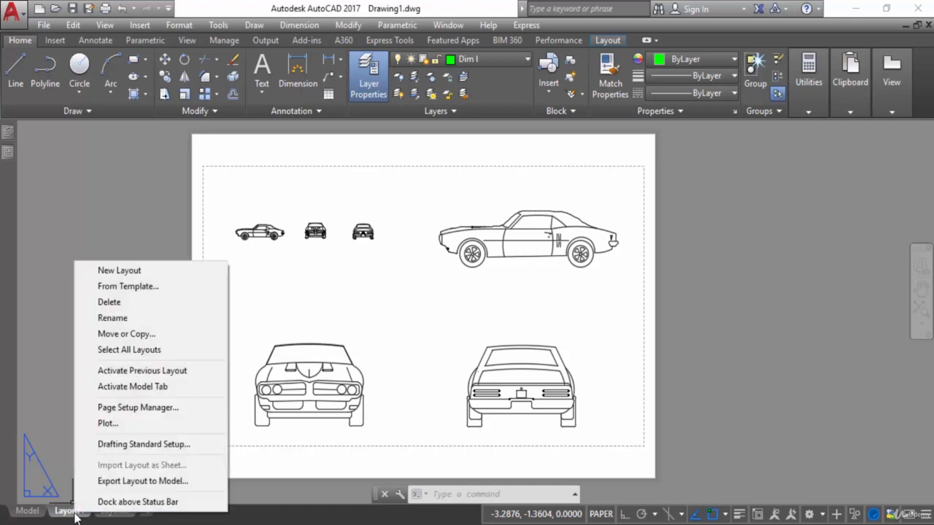
{"action": "left_click", "coordinate": [125, 407]}
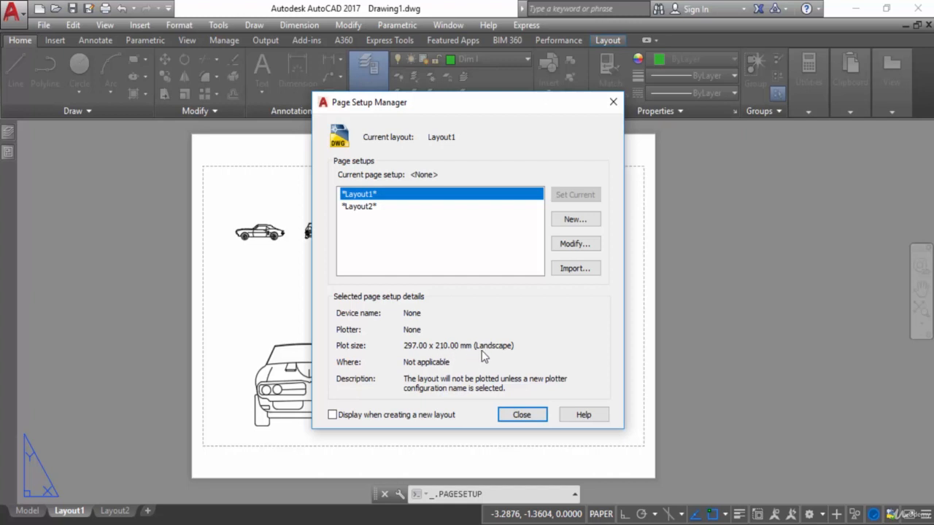
{"action": "left_click", "coordinate": [522, 414]}
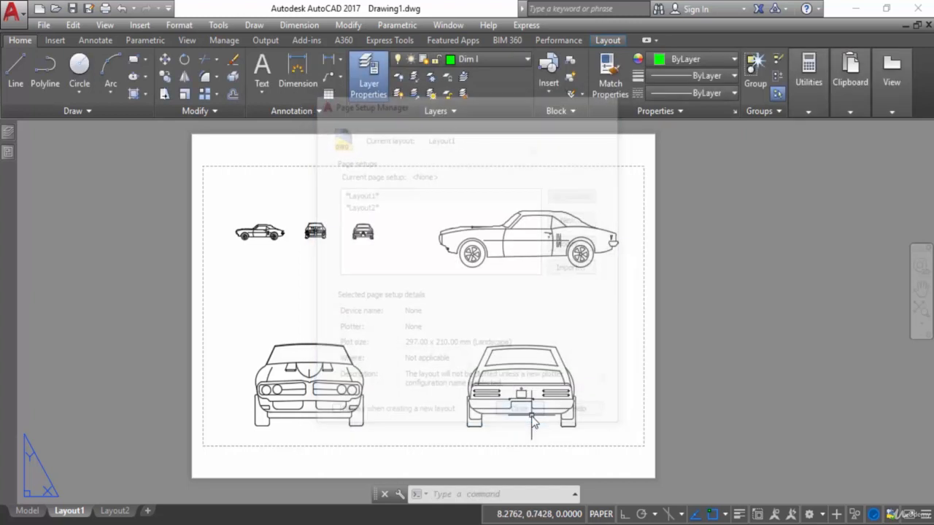
{"action": "left_click", "coordinate": [105, 8]}
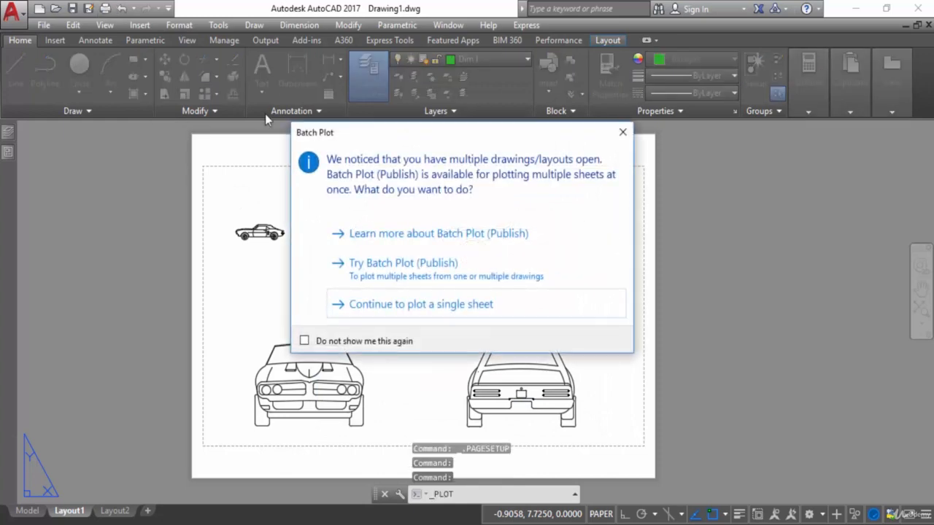
{"action": "left_click", "coordinate": [407, 300]}
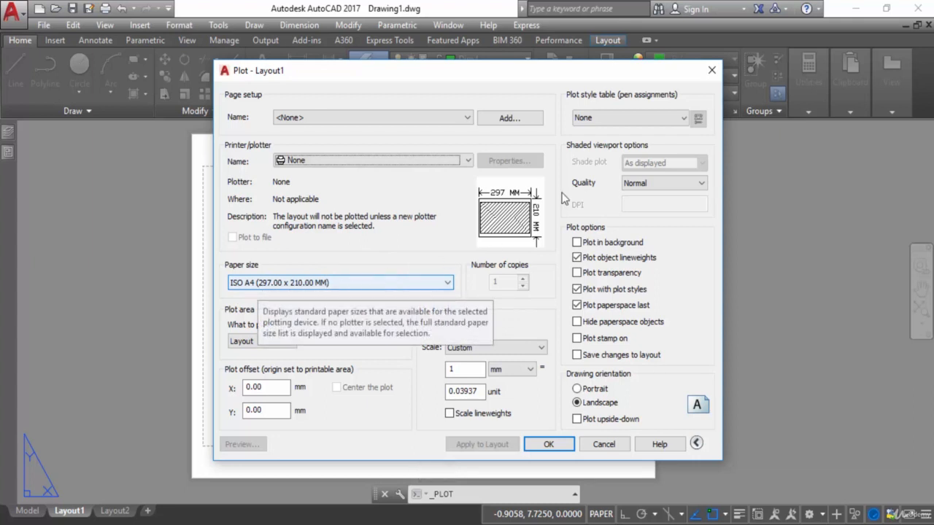
{"action": "left_click", "coordinate": [711, 70]}
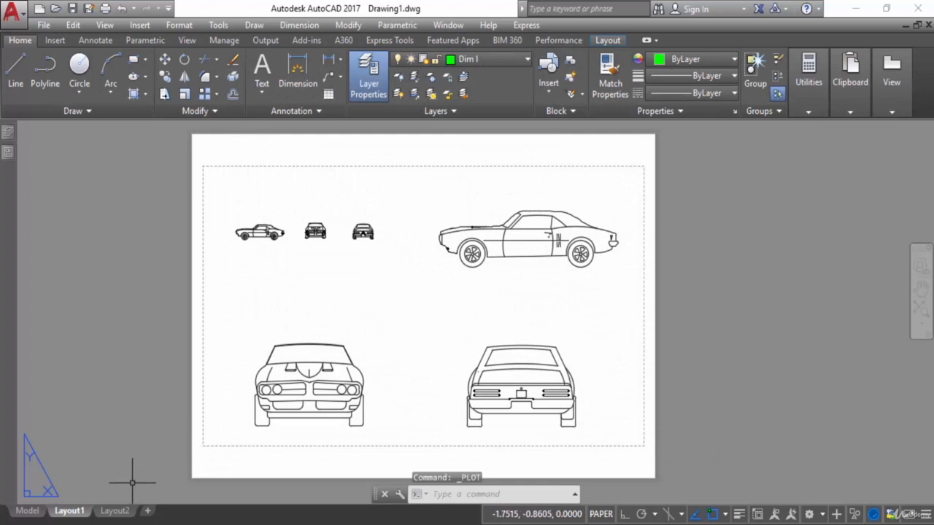
Switch to Layout2 and check the plot size in its page setup details
{"action": "left_click", "coordinate": [113, 511]}
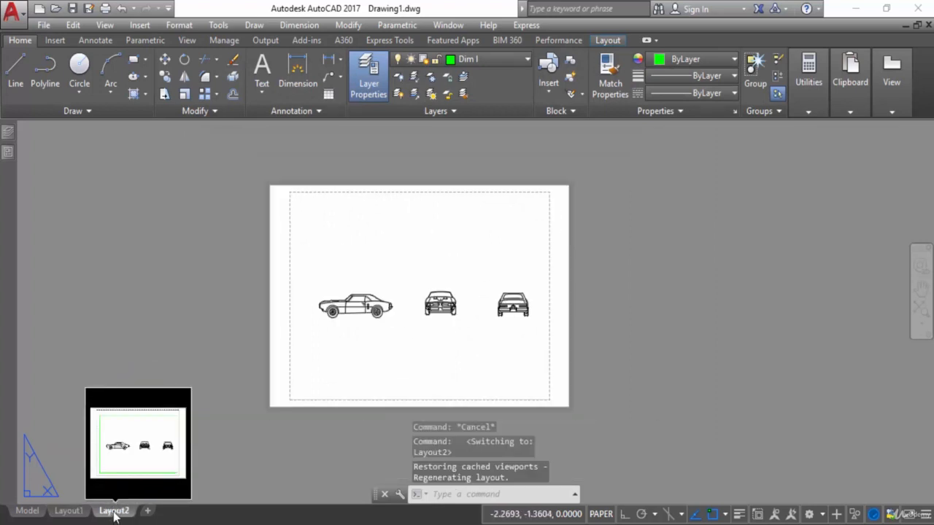
{"action": "right_click", "coordinate": [114, 513]}
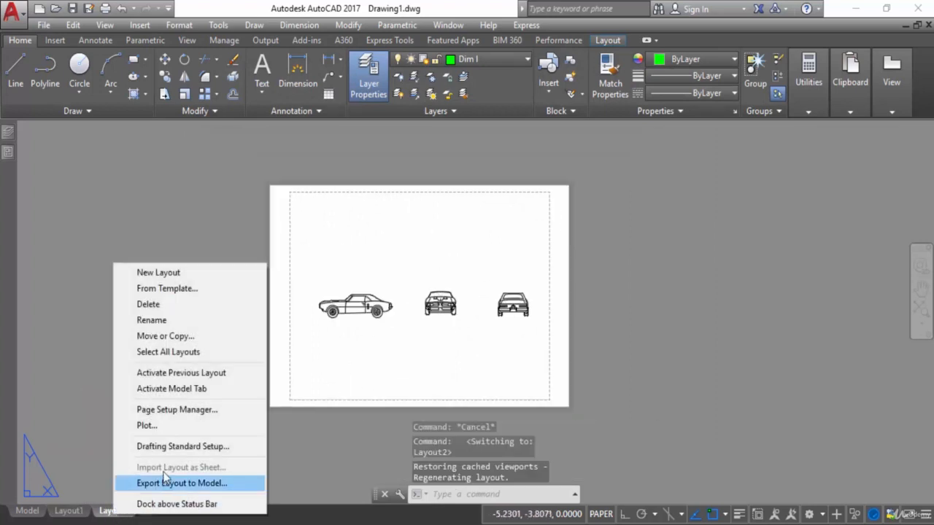
{"action": "left_click", "coordinate": [179, 410]}
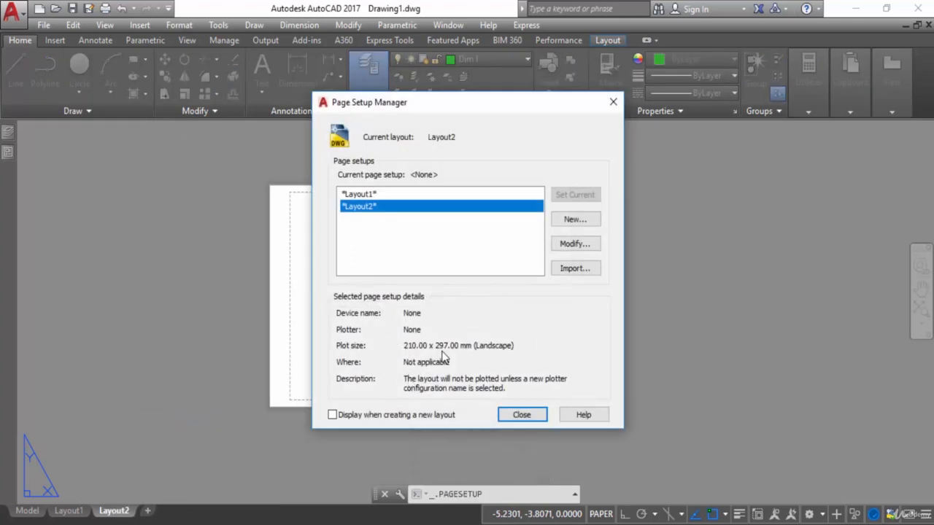
{"action": "left_click", "coordinate": [613, 103]}
Create a new page setup named A3 for Layout2 with the paper size ISO A3 (420.00 x 297.00 MM)
{"action": "right_click", "coordinate": [113, 513]}
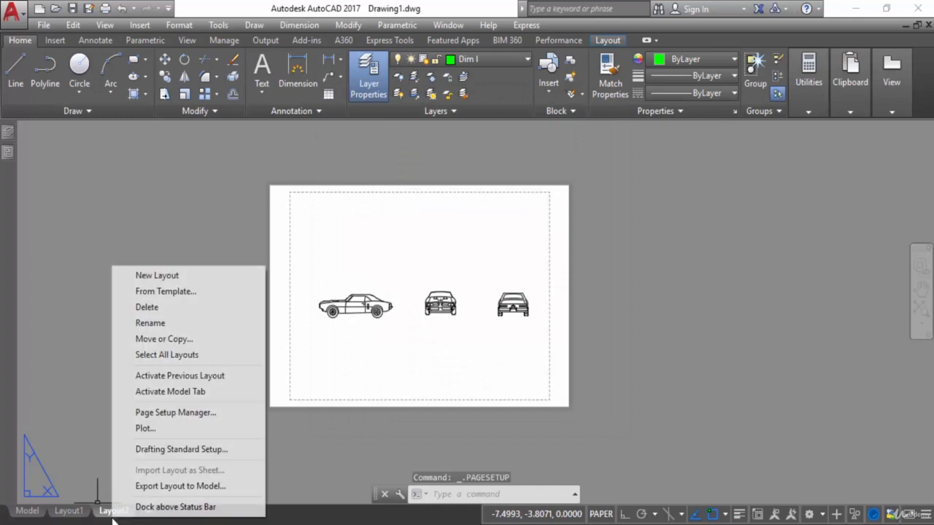
{"action": "left_click", "coordinate": [181, 413]}
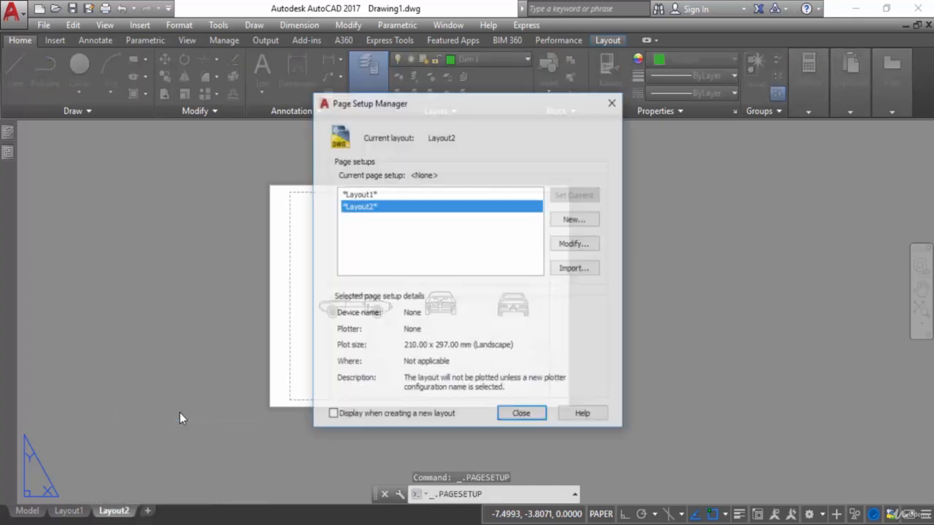
{"action": "left_click", "coordinate": [573, 219]}
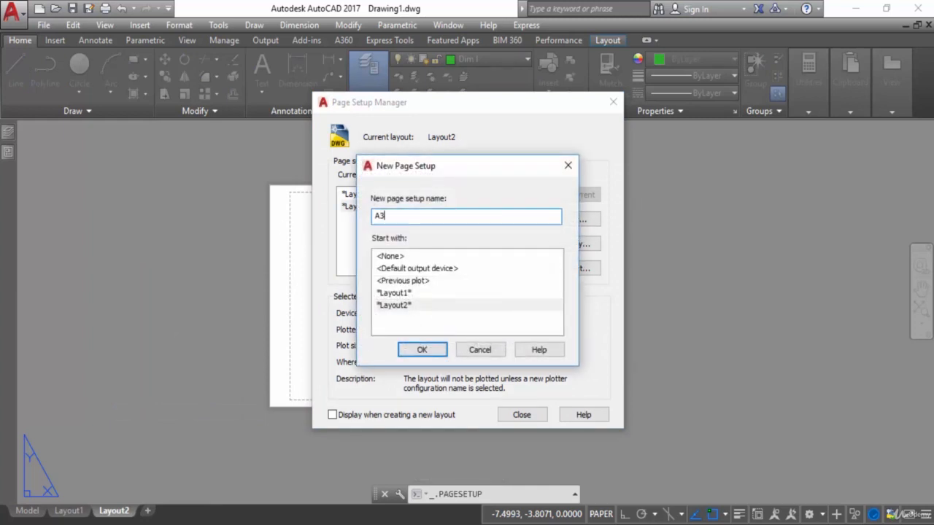
{"action": "left_click", "coordinate": [423, 351]}
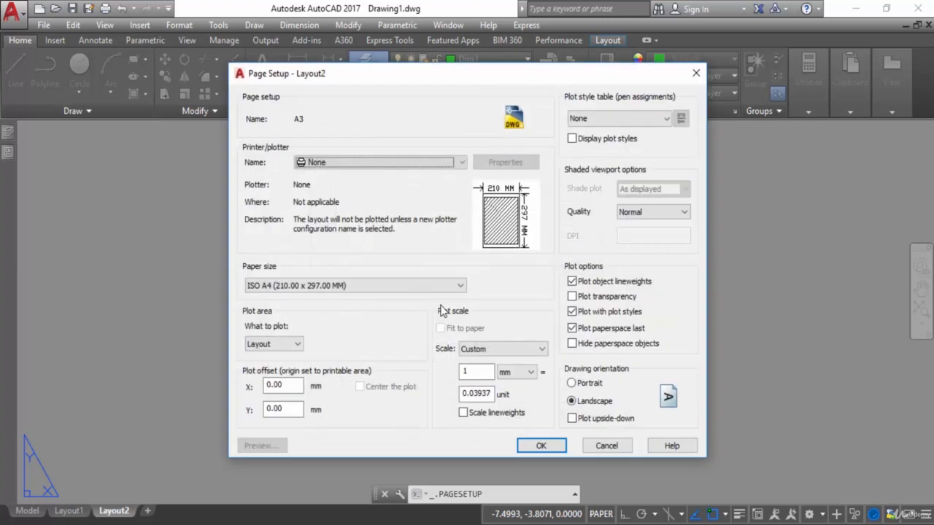
{"action": "left_click", "coordinate": [364, 283]}
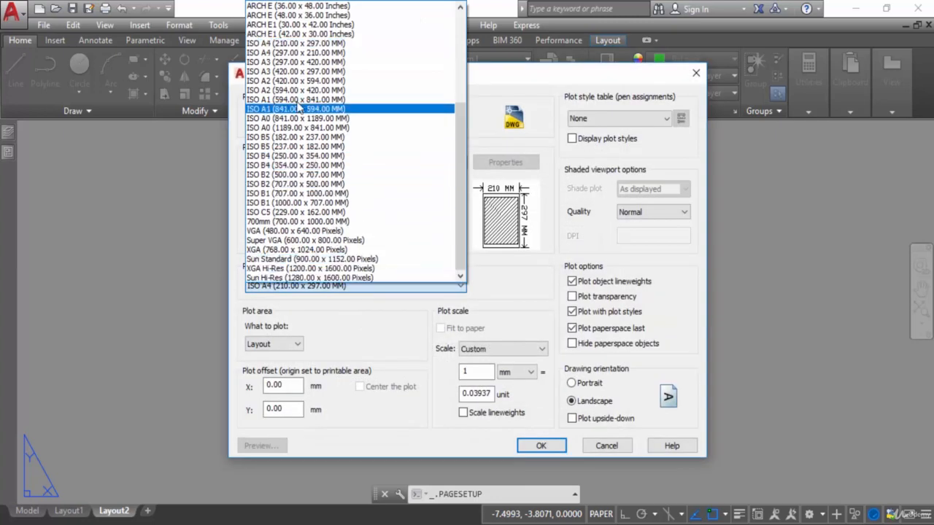
{"action": "left_click", "coordinate": [283, 73]}
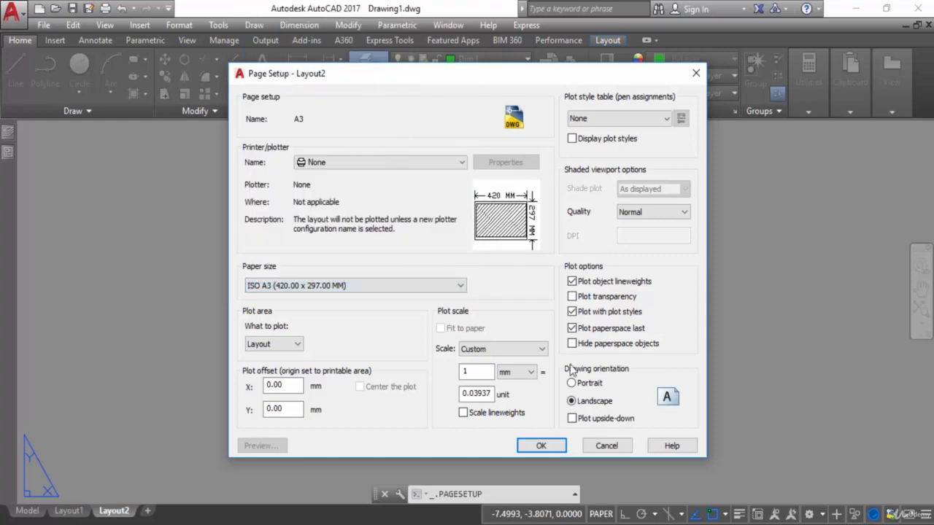
{"action": "left_click", "coordinate": [540, 445]}
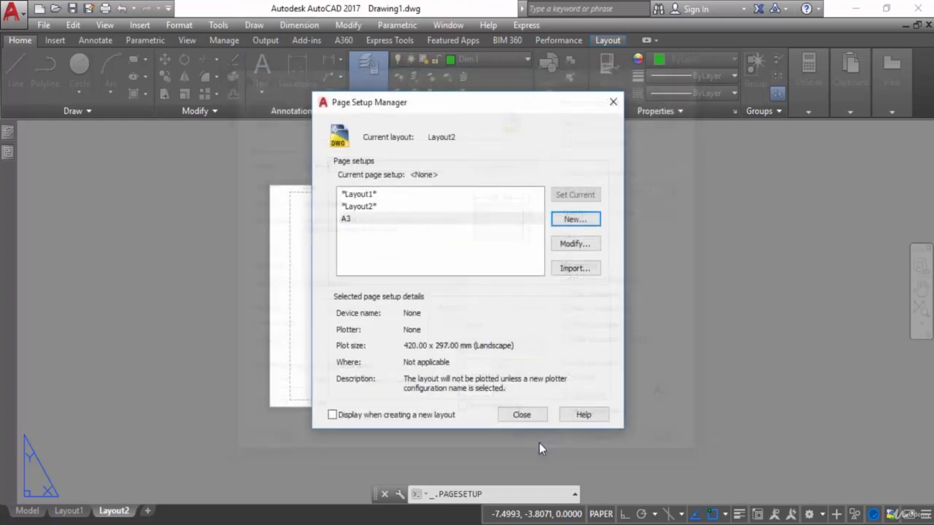
Make the A3 page setup current for Layout2 and close the page setup manager
{"action": "left_click", "coordinate": [363, 220]}
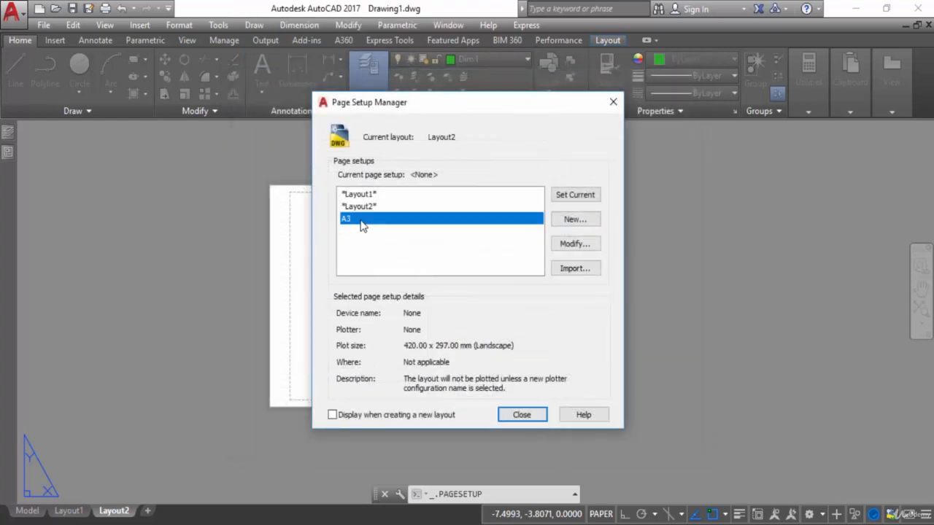
{"action": "left_click", "coordinate": [579, 197]}
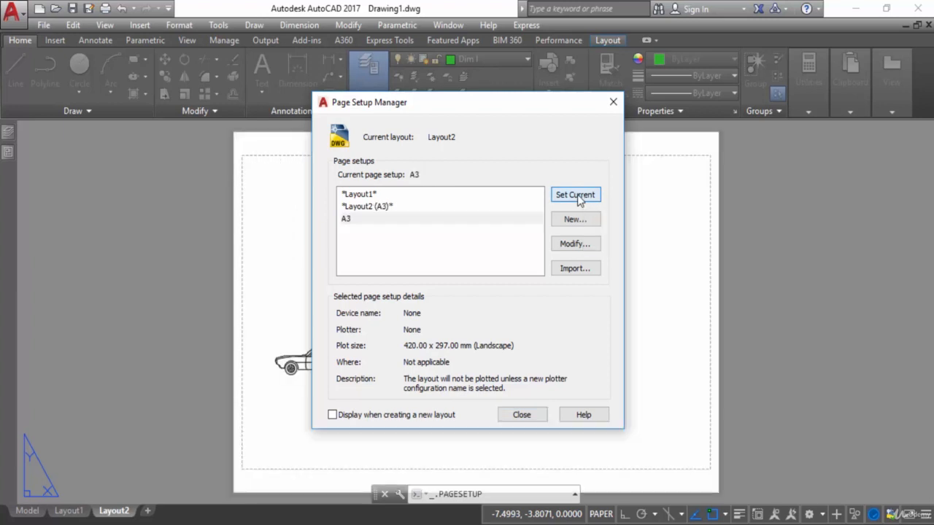
{"action": "left_click", "coordinate": [521, 414]}
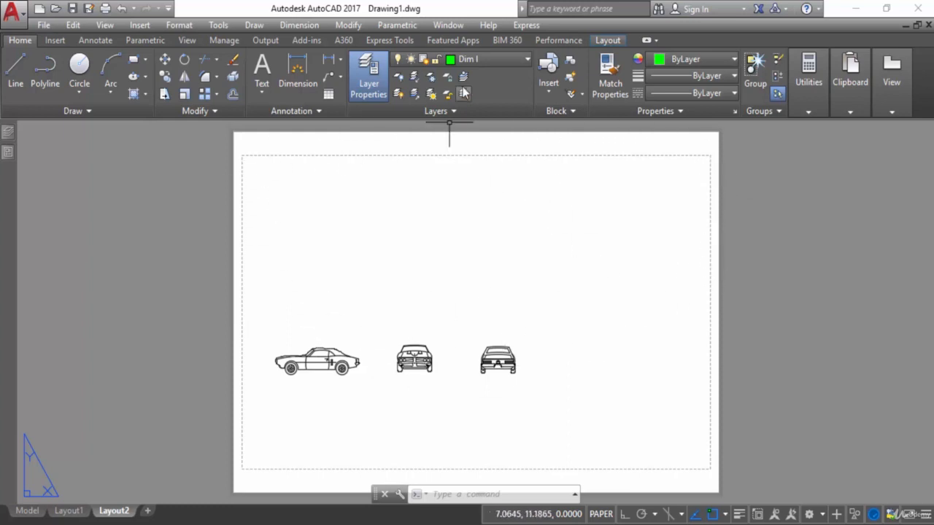
Turn on the View Port layer and erase the existing viewport from Layout2
{"action": "left_click", "coordinate": [475, 59]}
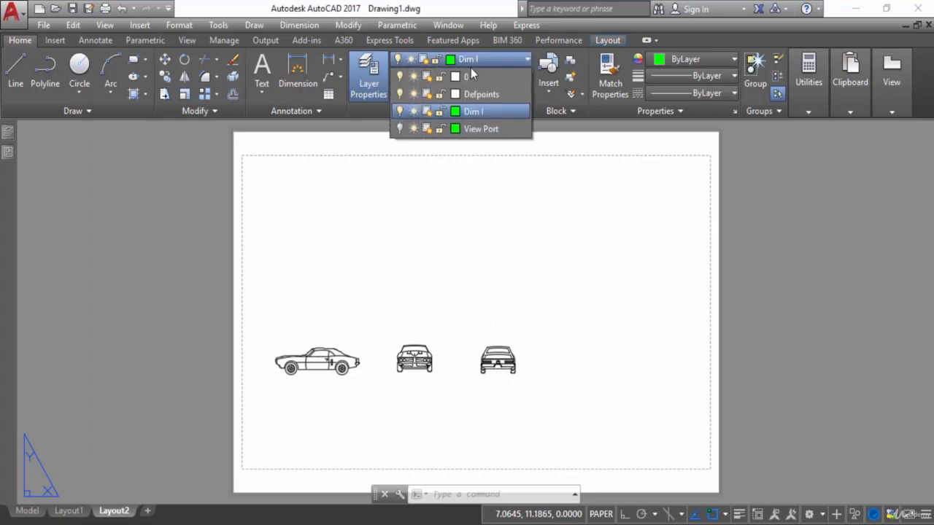
{"action": "left_click", "coordinate": [399, 130]}
{"action": "left_click", "coordinate": [479, 258]}
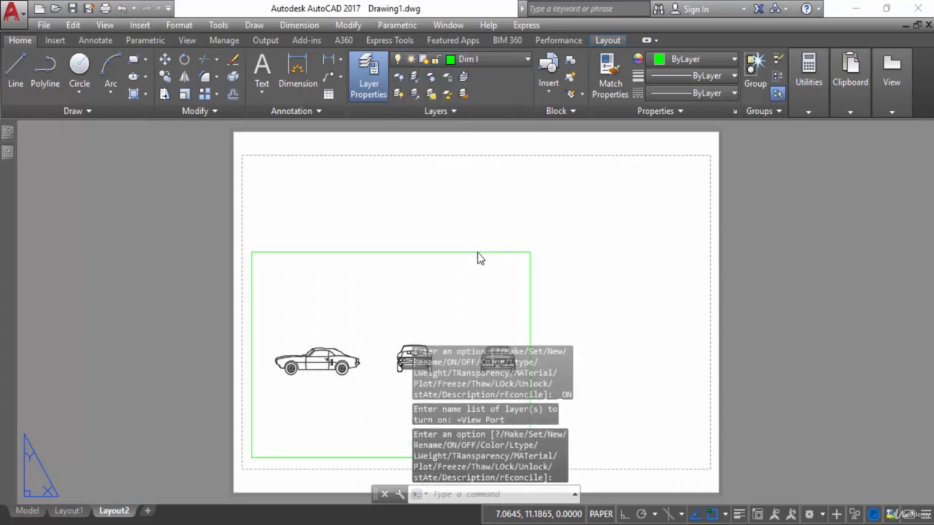
{"action": "left_click", "coordinate": [477, 252]}
{"action": "key", "text": "Return"}
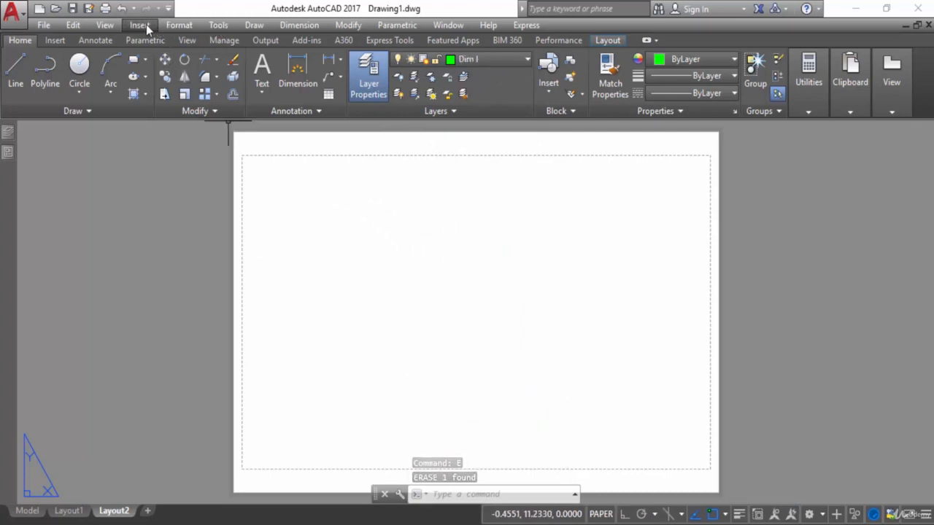
Create a single viewport that fills the printable area of the Layout2 sheet, corner to corner
{"action": "left_click", "coordinate": [103, 25]}
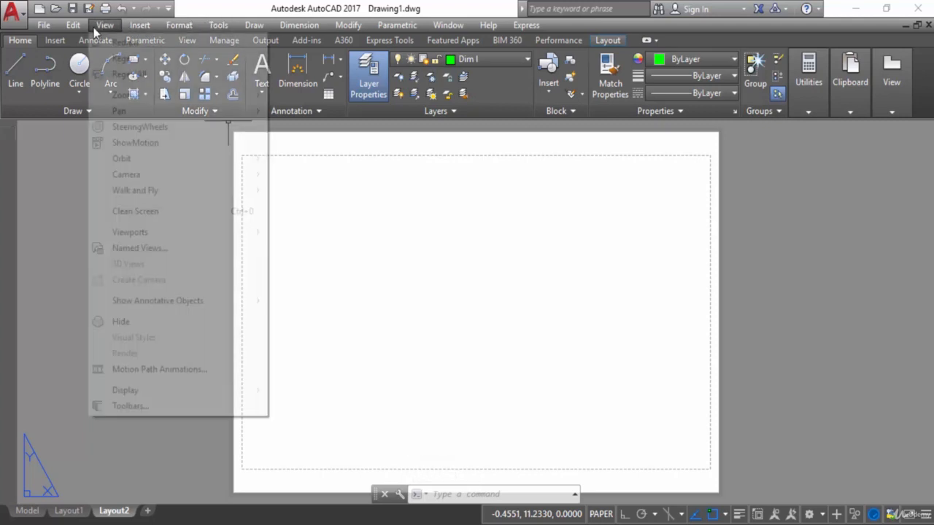
{"action": "mouse_move", "coordinate": [159, 234]}
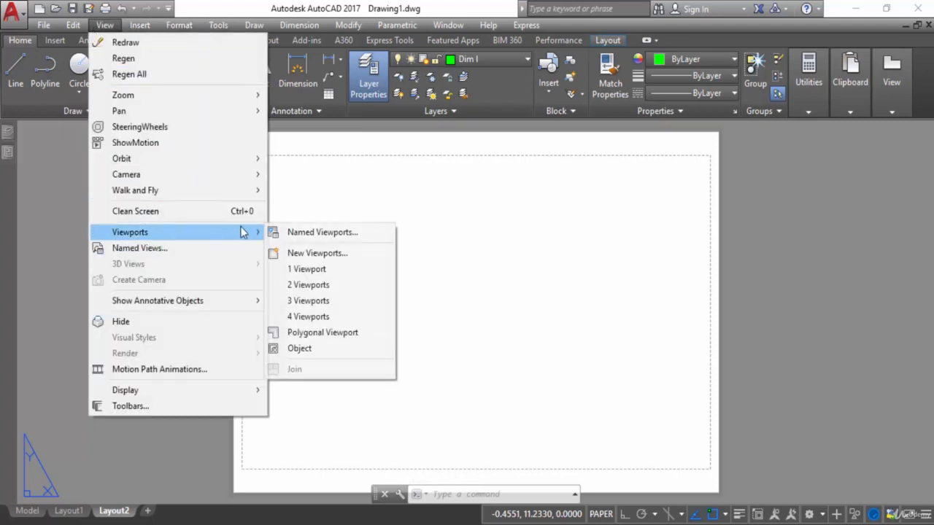
{"action": "left_click", "coordinate": [327, 259]}
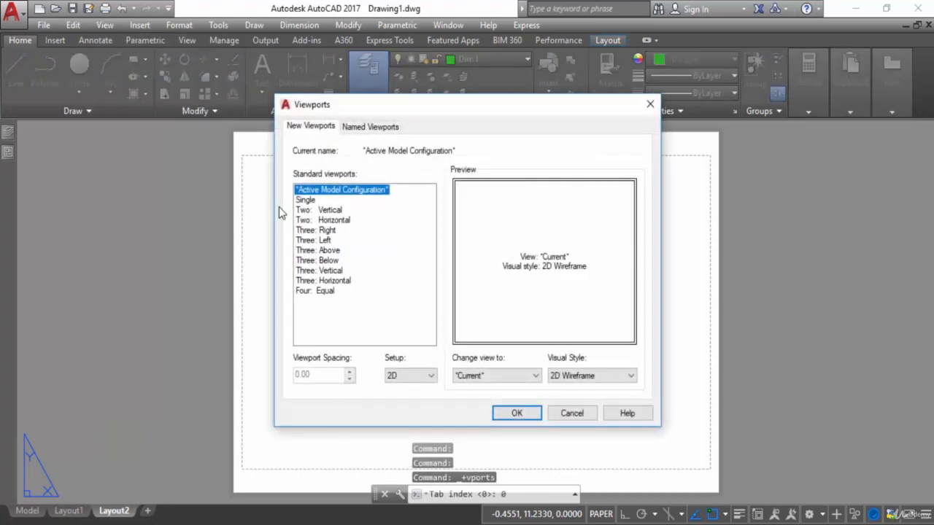
{"action": "left_click", "coordinate": [304, 200]}
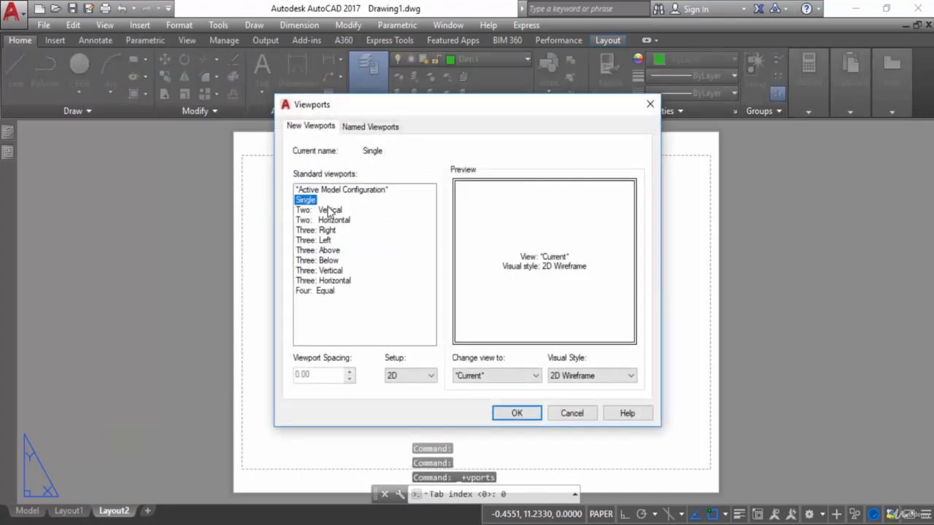
{"action": "left_click", "coordinate": [516, 414]}
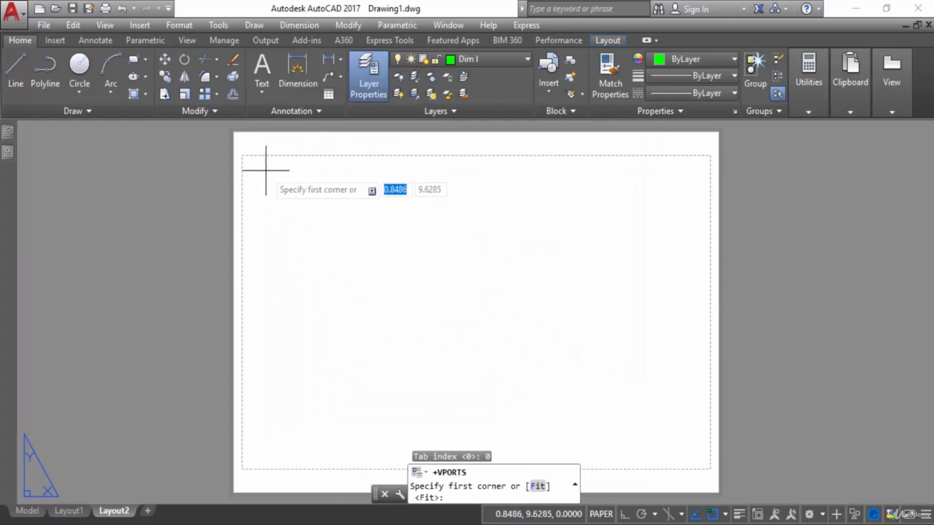
{"action": "left_click", "coordinate": [250, 162]}
{"action": "scroll", "coordinate": [583, 397], "scroll_direction": "down", "scroll_amount": 3}
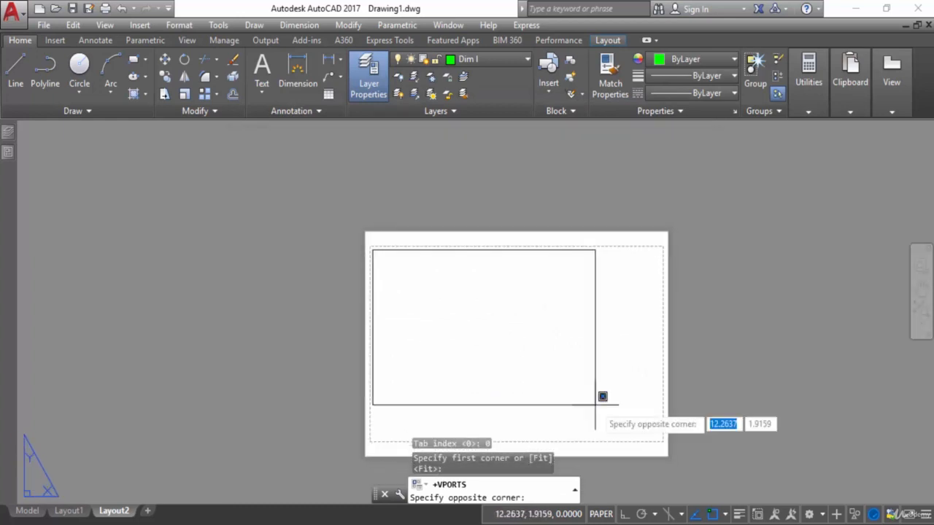
{"action": "left_click", "coordinate": [660, 437]}
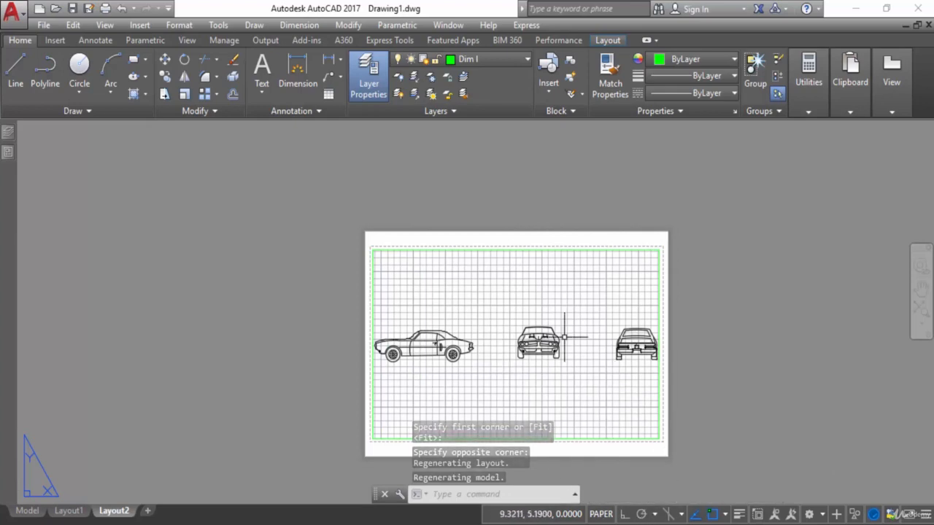
Turn off the grid inside the new viewport, nudge its model view slightly and return to paper space
{"action": "double_click", "coordinate": [580, 315]}
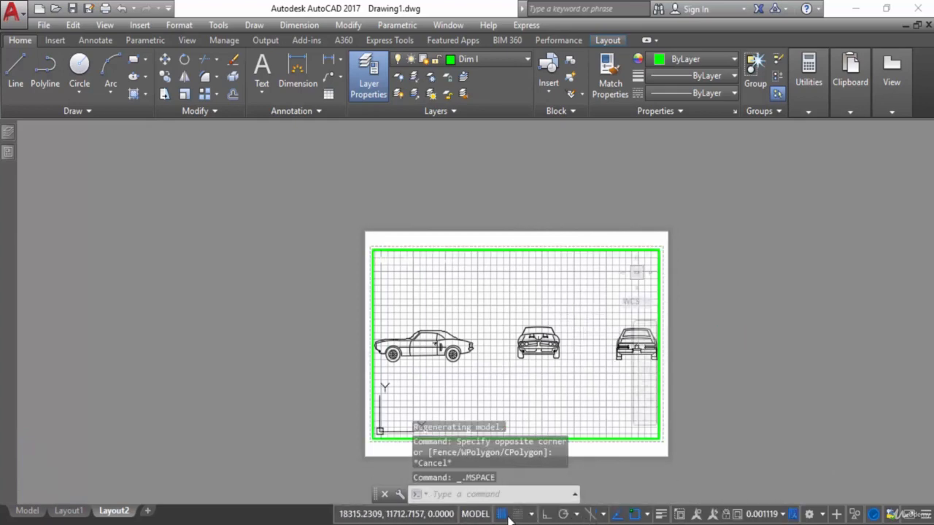
{"action": "left_click", "coordinate": [503, 514]}
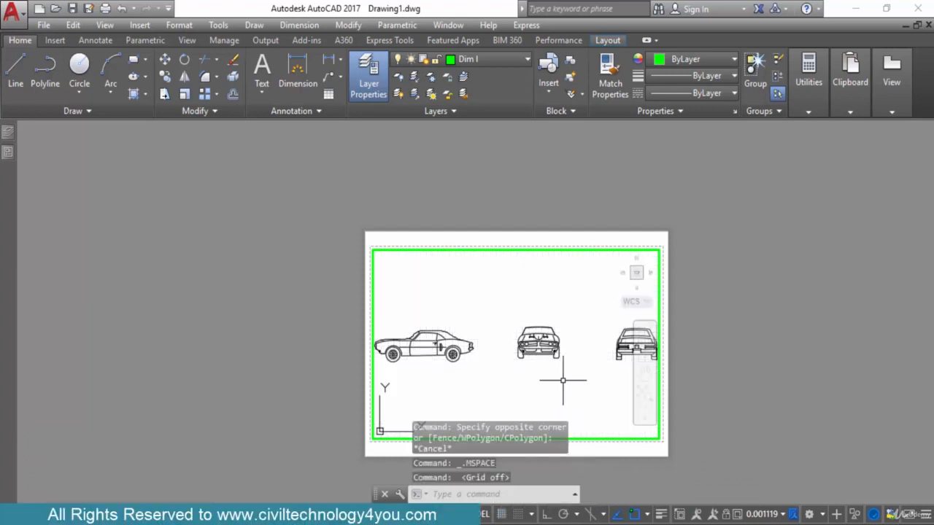
{"action": "mouse_move", "coordinate": [562, 380]}
{"action": "middle_mouse_down"}
{"action": "mouse_move", "coordinate": [523, 363]}
{"action": "mouse_move", "coordinate": [563, 375]}
{"action": "mouse_move", "coordinate": [575, 357]}
{"action": "mouse_move", "coordinate": [571, 379]}
{"action": "middle_mouse_up"}
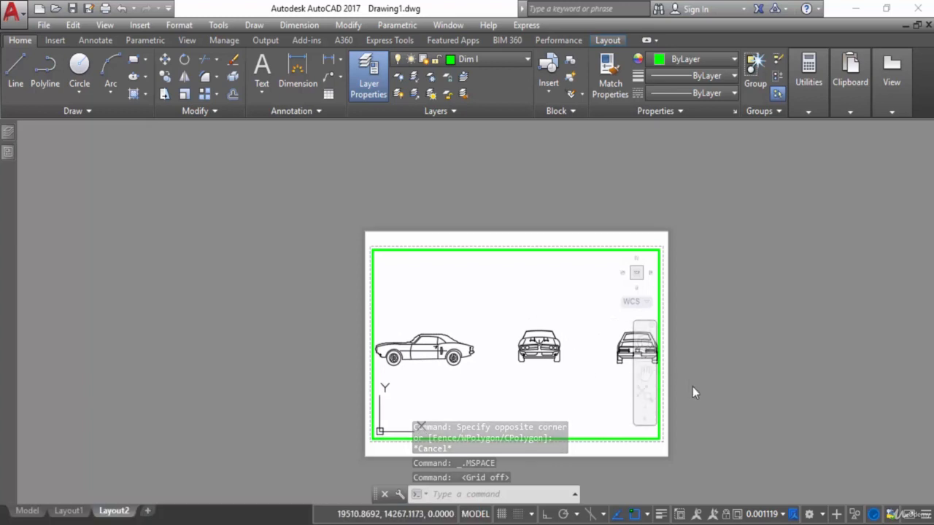
{"action": "double_click", "coordinate": [692, 328]}
{"action": "middle_click_drag", "start_coordinate": [675, 417], "coordinate": [562, 382]}
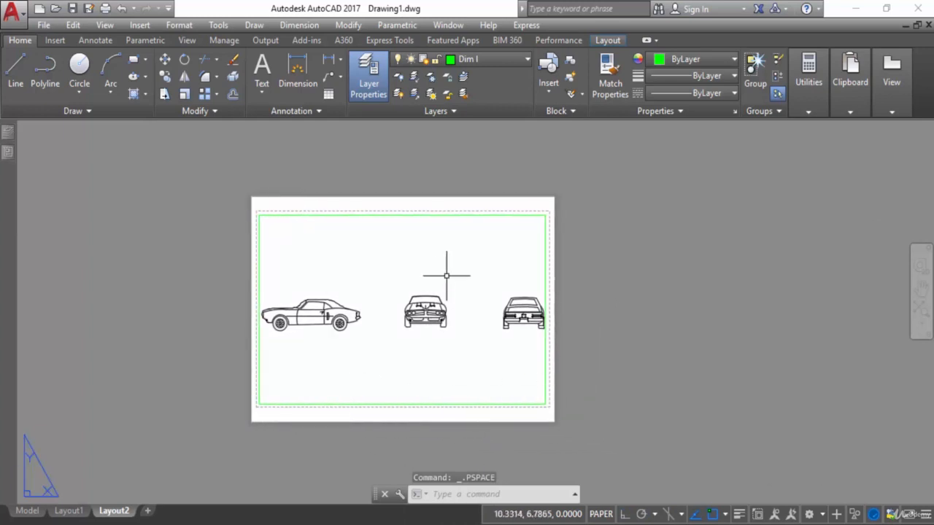
Review Layout2's plot settings as a single sheet, including the A3 page setup and paper size, and close them without plotting
{"action": "left_click", "coordinate": [106, 9]}
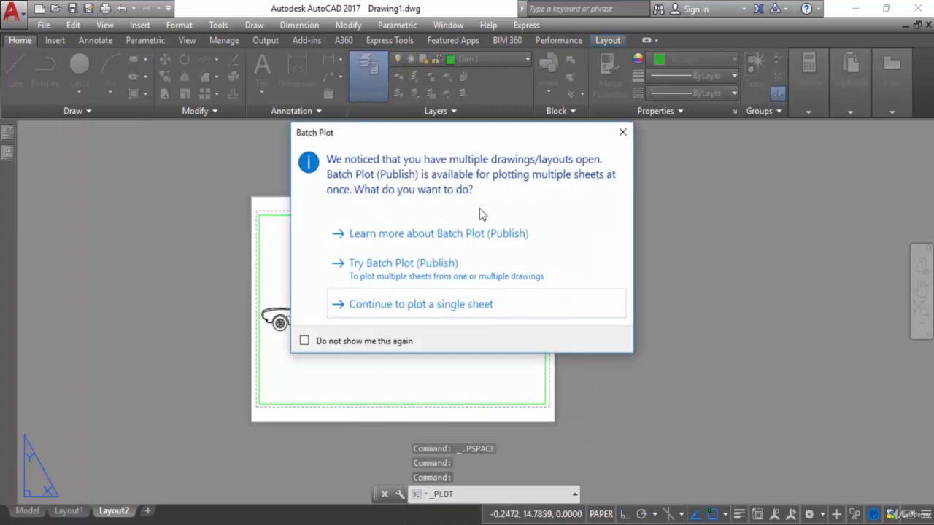
{"action": "left_click", "coordinate": [437, 302]}
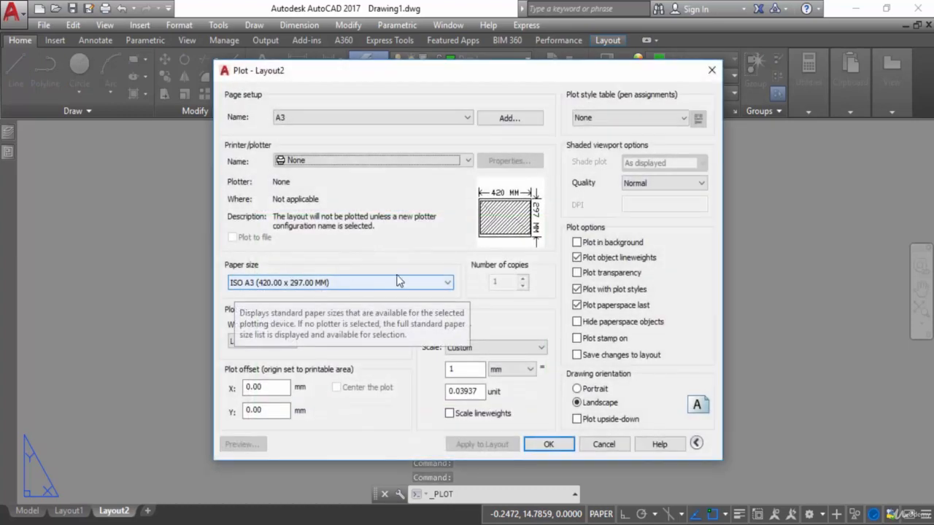
{"action": "left_click", "coordinate": [711, 70]}
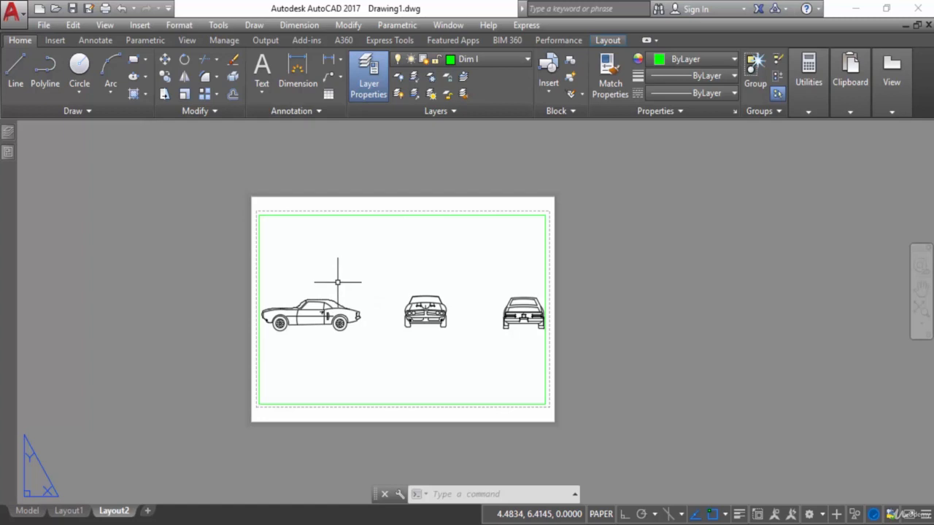
Add a multileader in Layout2's paper space pointing up toward the side-view car, with the text "side View" at its lower end
{"action": "left_click", "coordinate": [332, 82]}
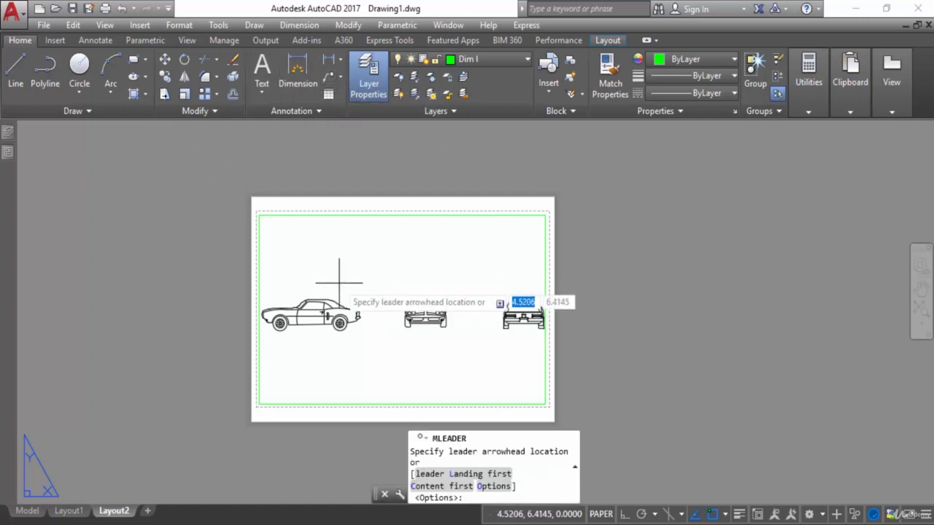
{"action": "left_click", "coordinate": [322, 341]}
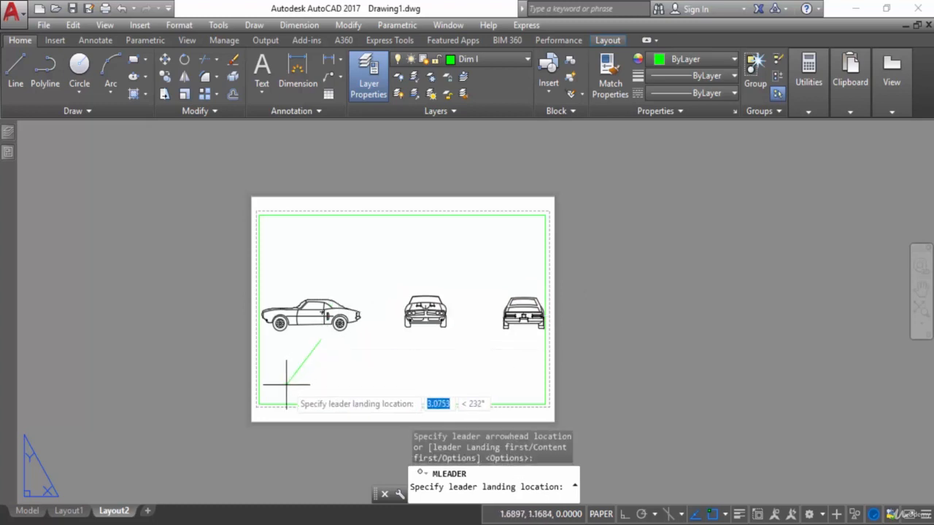
{"action": "left_click", "coordinate": [286, 385]}
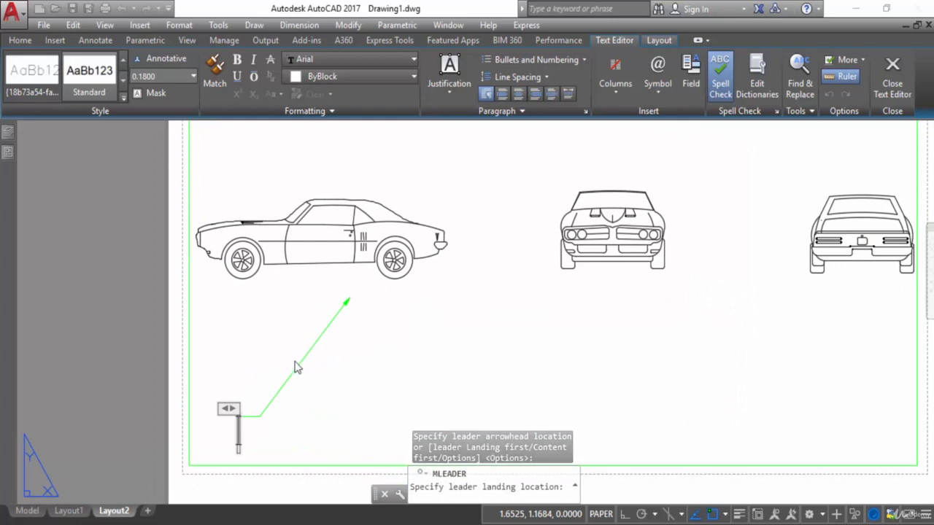
{"action": "type", "text": "side View"}
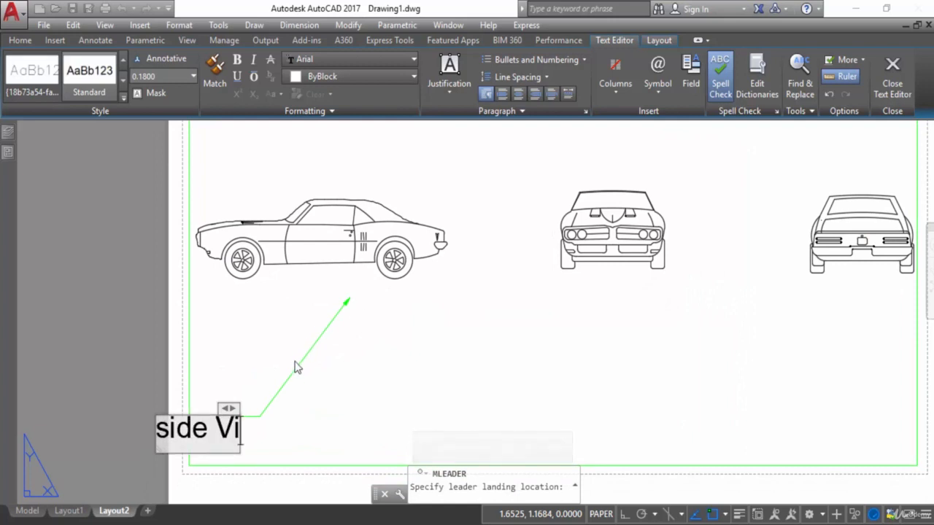
{"action": "left_click", "coordinate": [316, 390]}
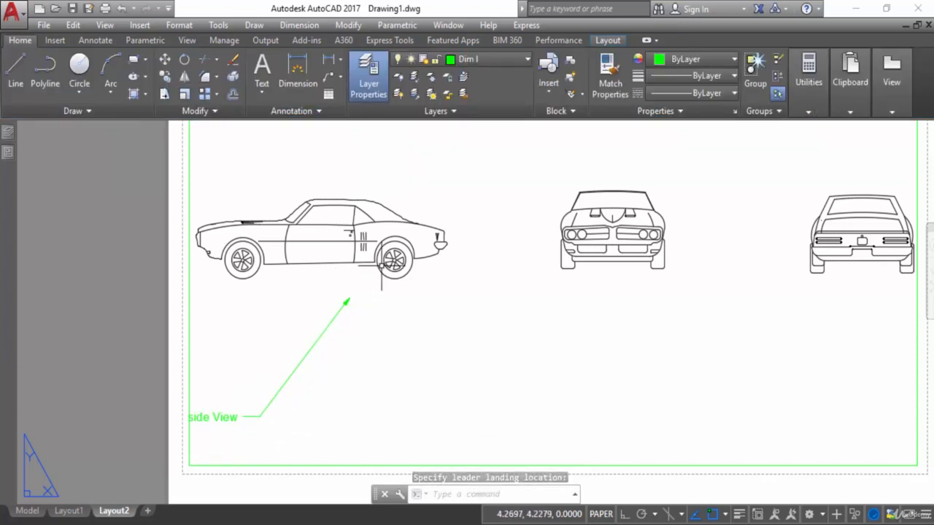
Check model space for the "side View" leader and return to Layout2
{"action": "scroll", "coordinate": [393, 284], "scroll_direction": "down", "scroll_amount": 2}
{"action": "middle_click_drag", "start_coordinate": [393, 284], "coordinate": [390, 285]}
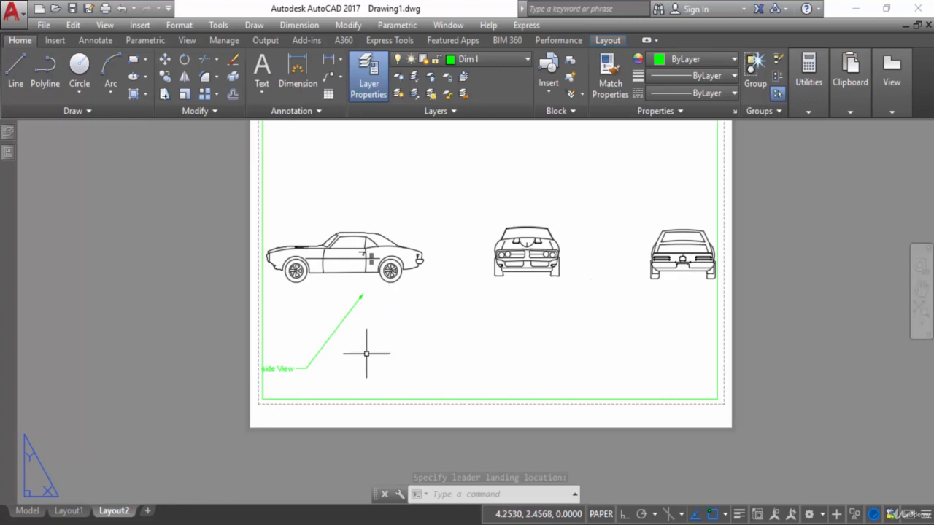
{"action": "left_click", "coordinate": [27, 511]}
{"action": "scroll", "coordinate": [499, 306], "scroll_direction": "down", "scroll_amount": 2}
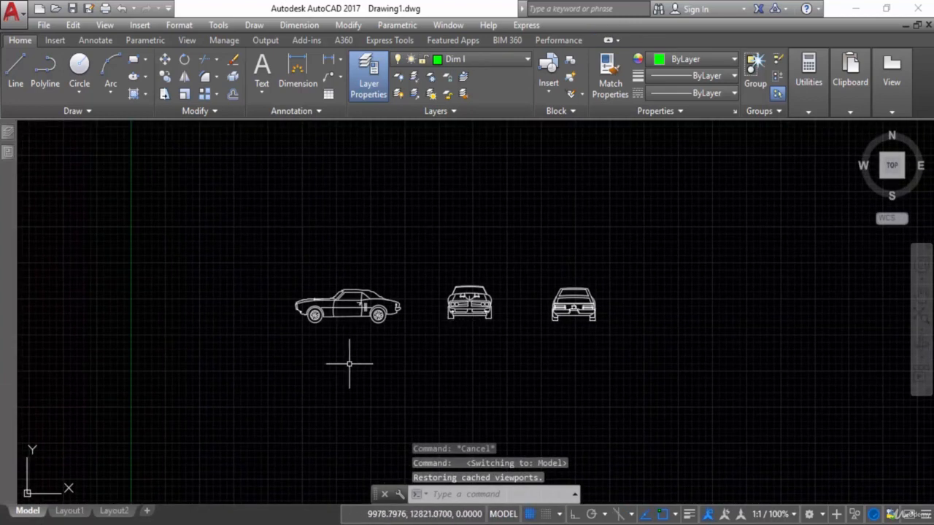
{"action": "left_click", "coordinate": [113, 511]}
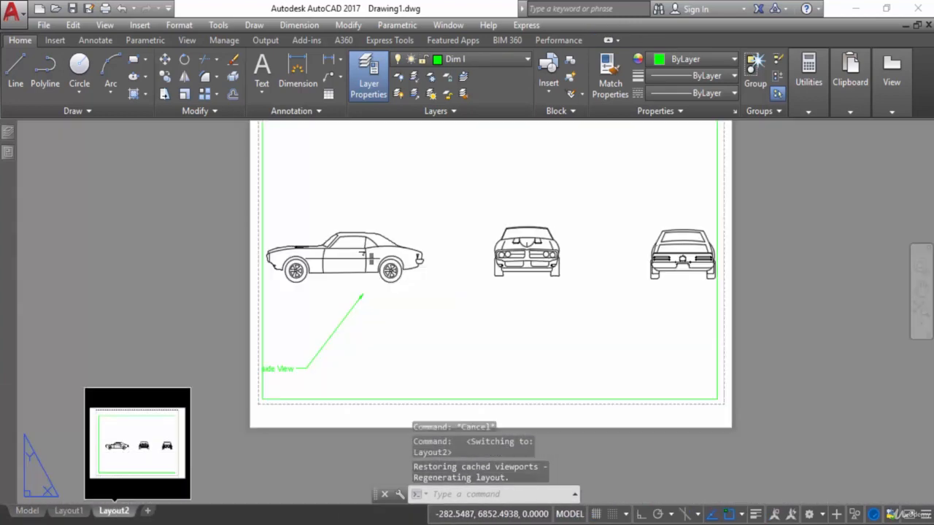
{"action": "middle_click_drag", "start_coordinate": [567, 308], "coordinate": [503, 362]}
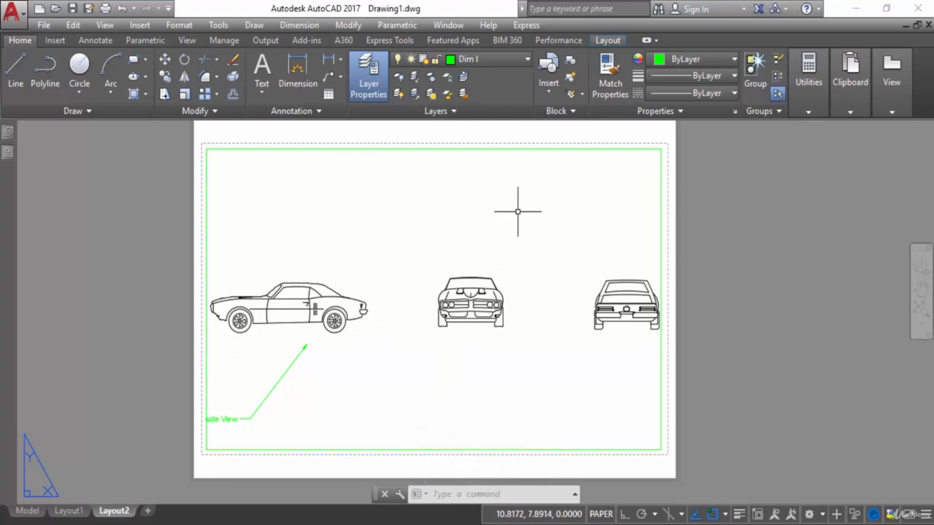
Activate model space inside the Layout2 viewport and draw a circle of about 1308 units radius above the gap between the side and front views
{"action": "double_click", "coordinate": [476, 249]}
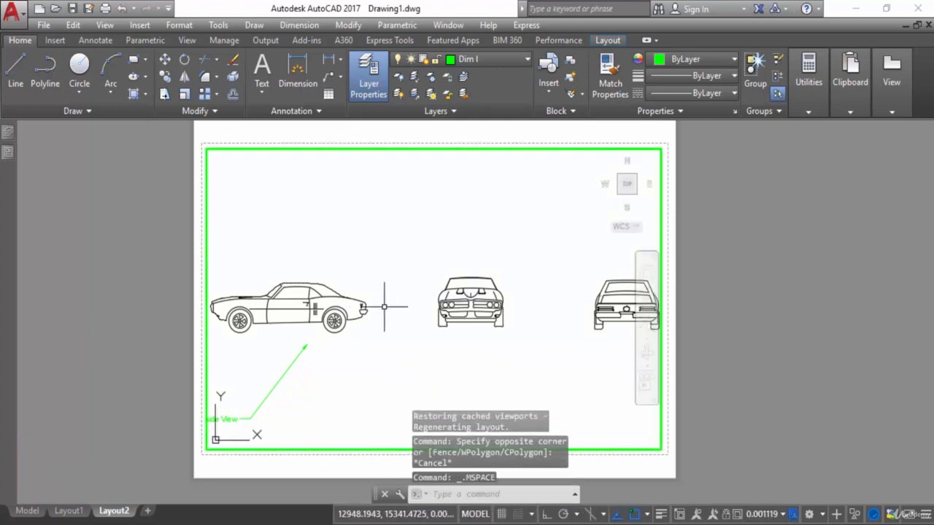
{"action": "left_click", "coordinate": [79, 66]}
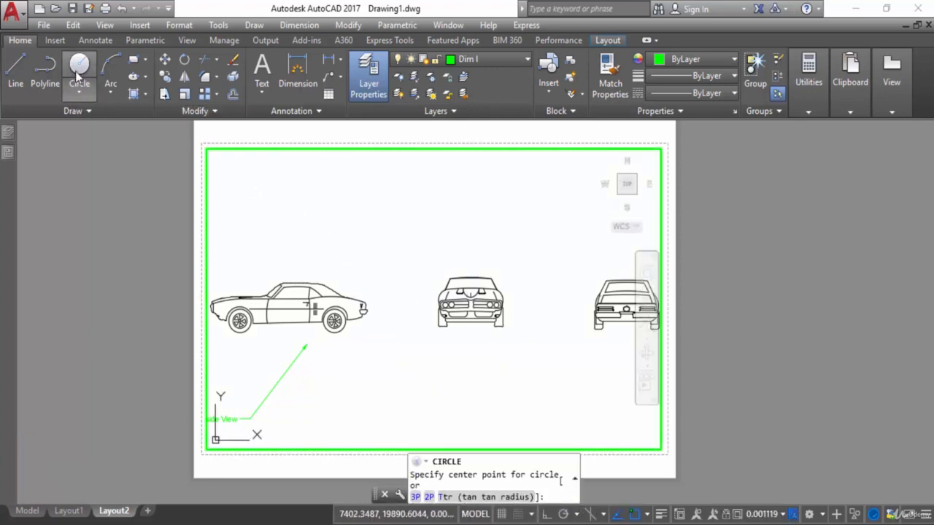
{"action": "left_click", "coordinate": [409, 206]}
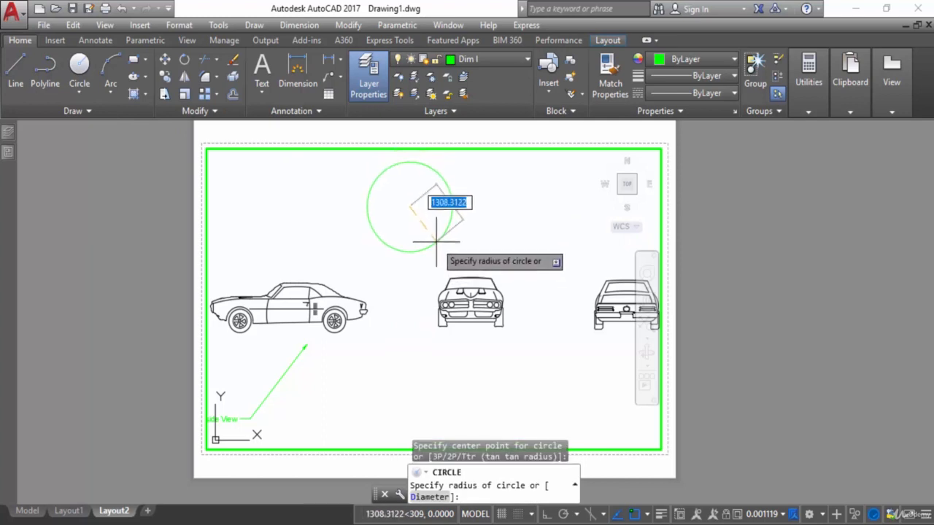
{"action": "left_click", "coordinate": [437, 237]}
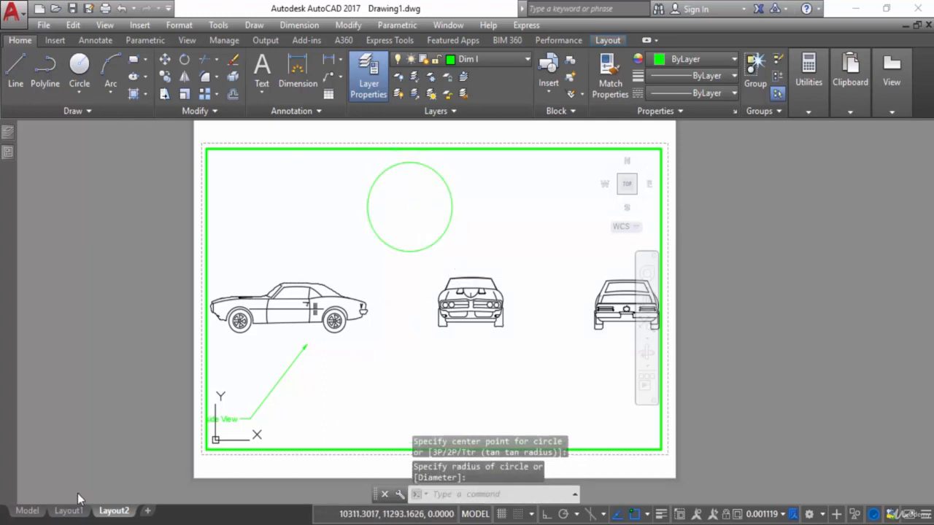
Check the circle in the Model layout, return to Layout2 and leave the viewport for paper space
{"action": "left_click", "coordinate": [28, 510]}
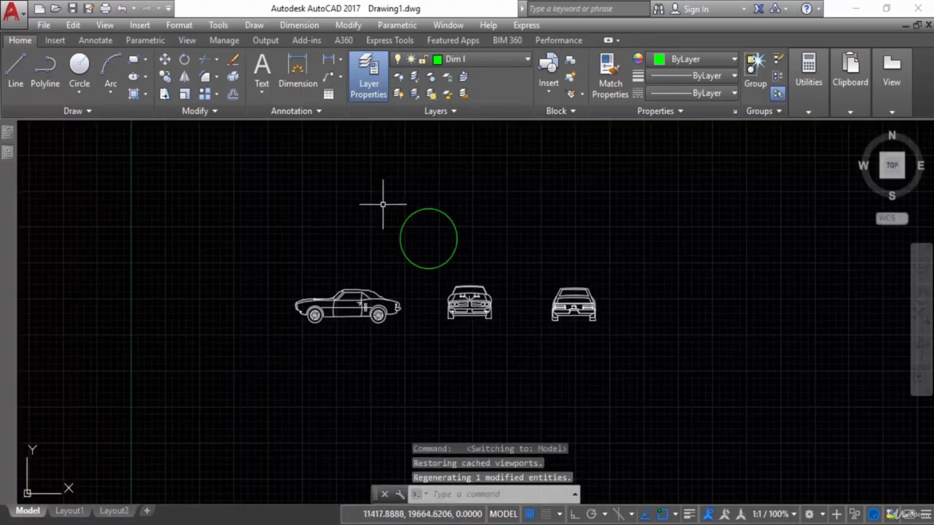
{"action": "left_click", "coordinate": [113, 511]}
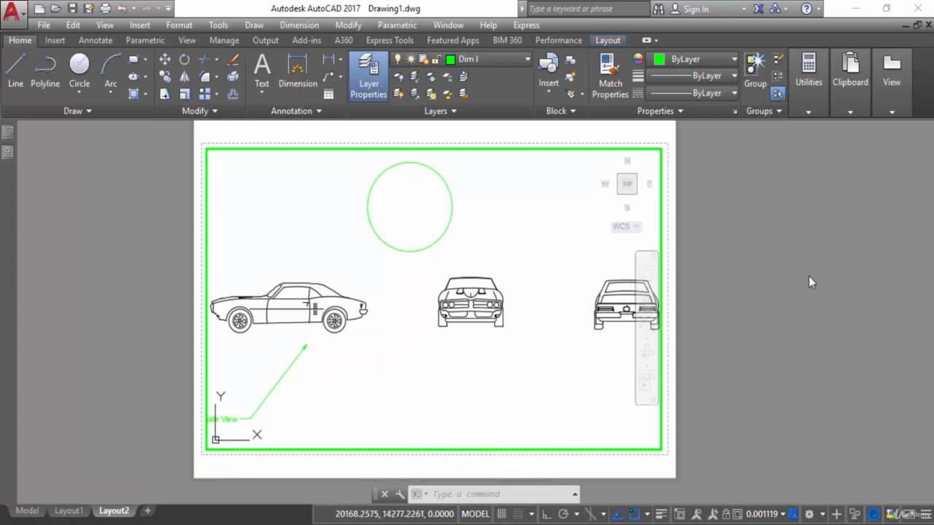
{"action": "double_click", "coordinate": [762, 289]}
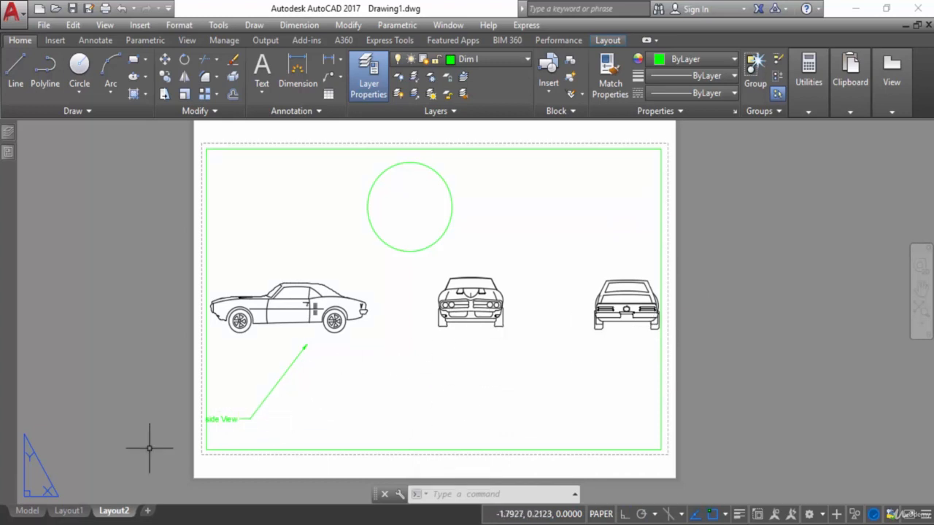
{"action": "middle_click_drag", "start_coordinate": [530, 353], "coordinate": [509, 357]}
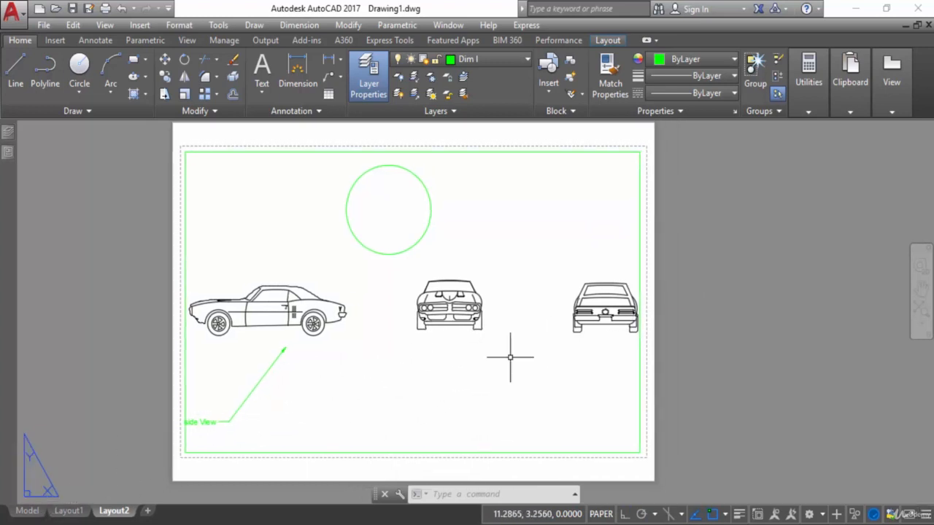